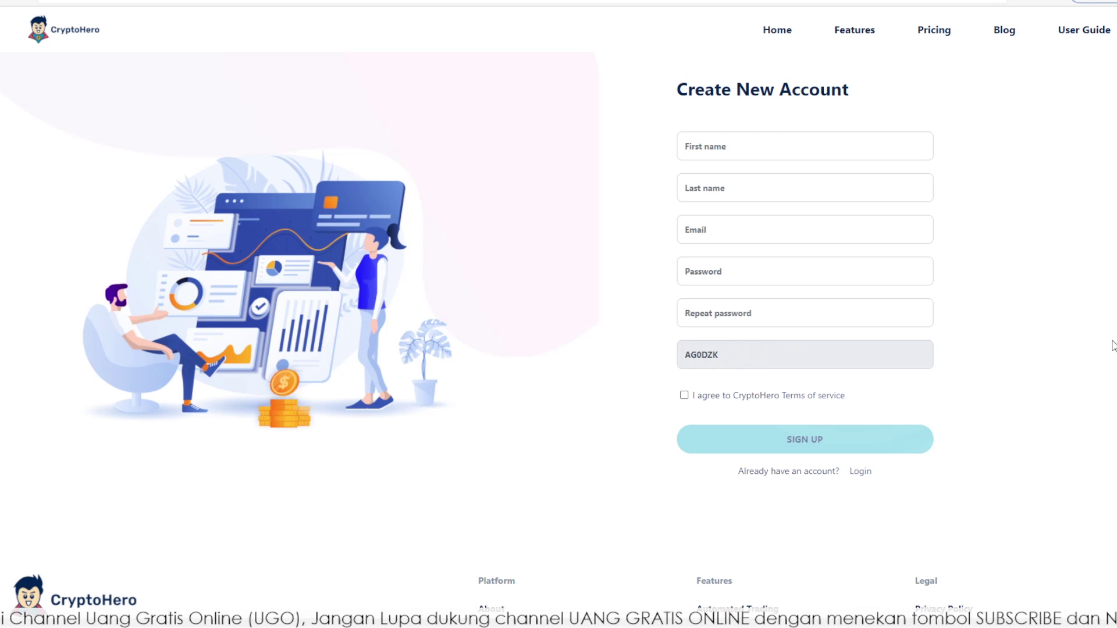
# Enter the new account password in the Password field of the sign-up form
pyautogui.click(711, 154)
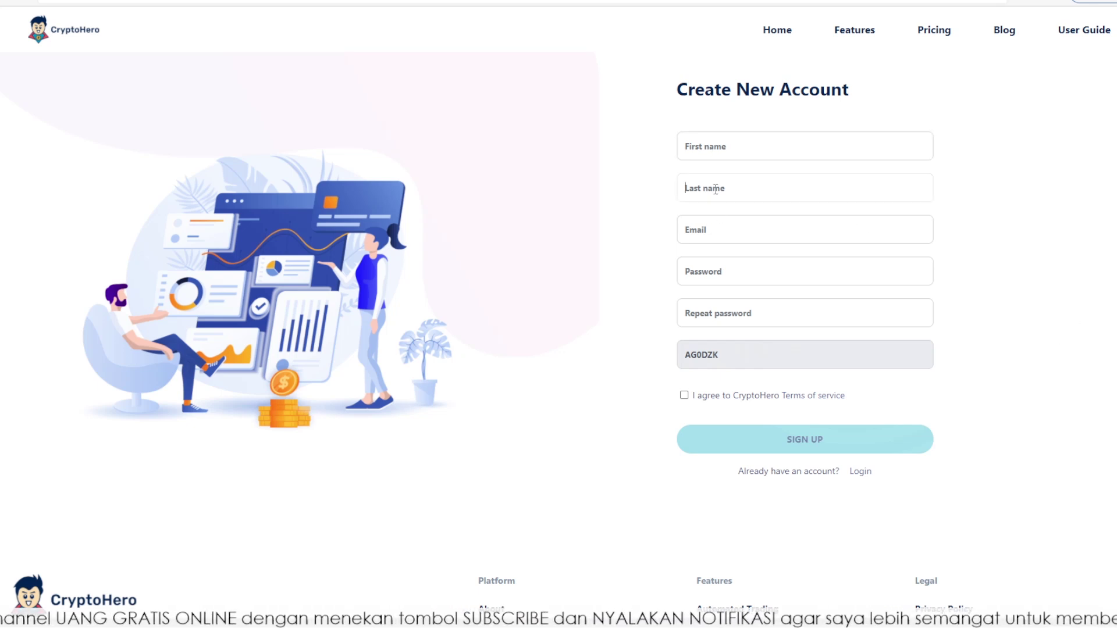
pyautogui.click(708, 237)
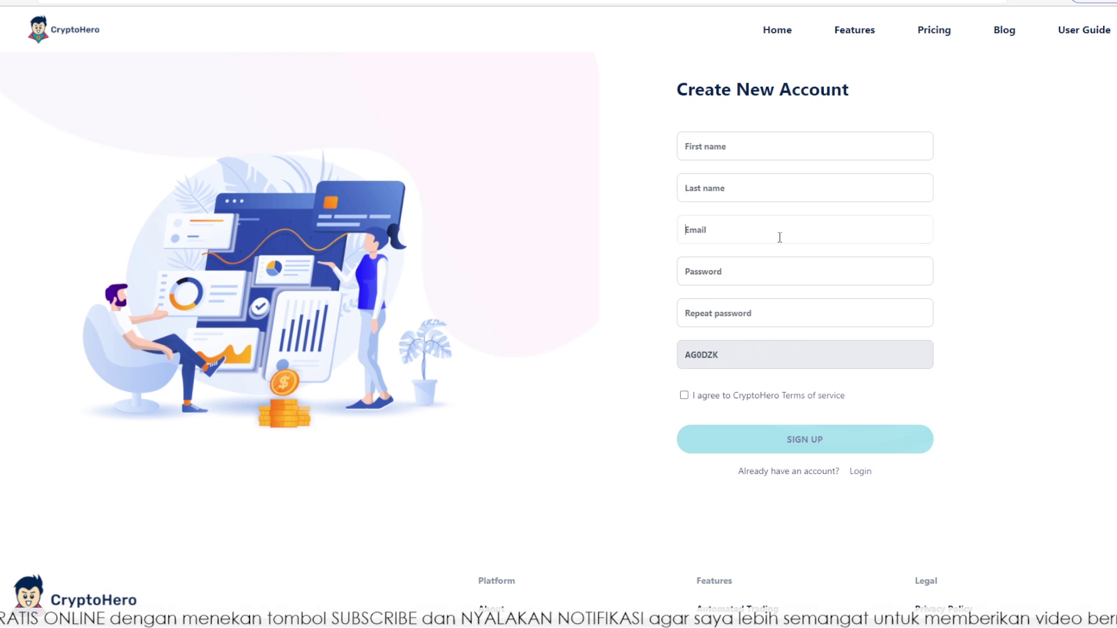
pyautogui.click(700, 272)
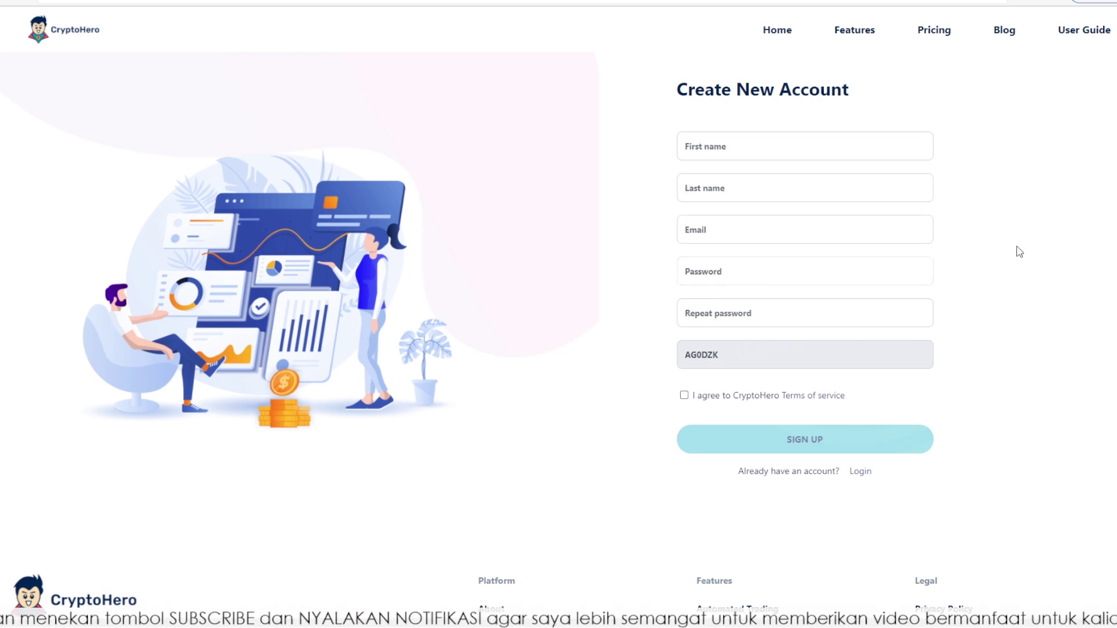
pyautogui.click(723, 311)
pyautogui.click(728, 310)
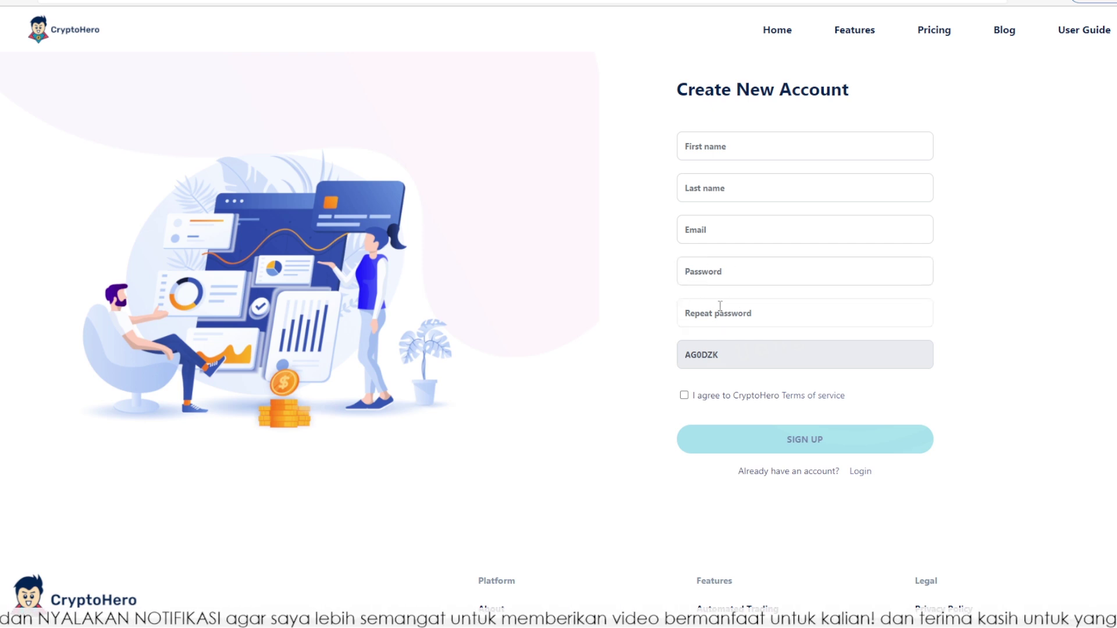
pyautogui.click(730, 270)
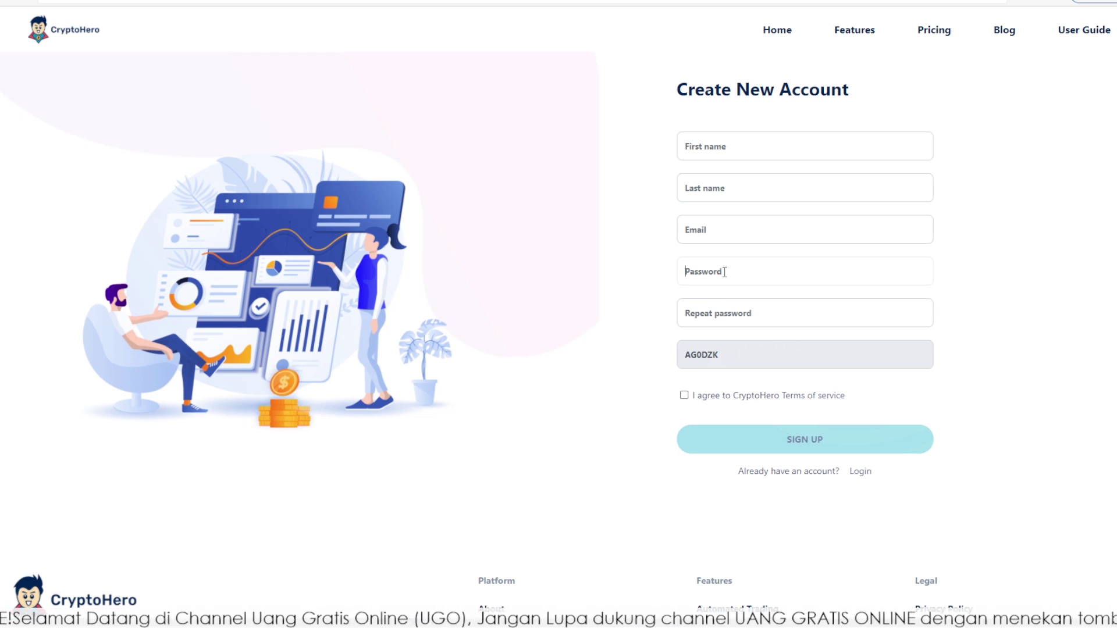
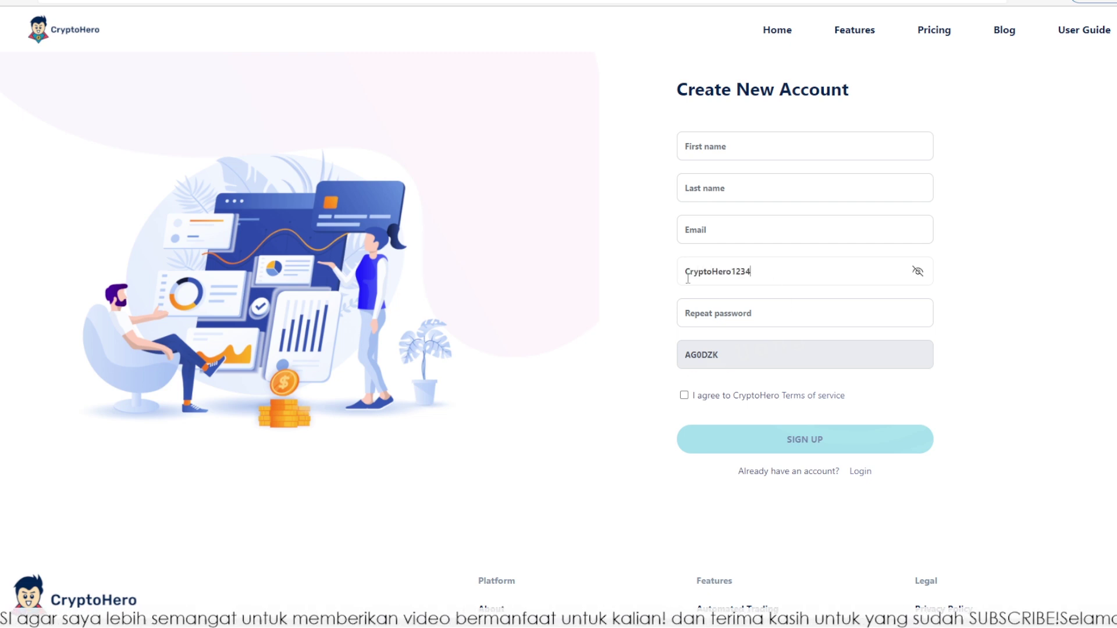
pyautogui.moveTo(691, 272); pyautogui.dragTo(719, 275)
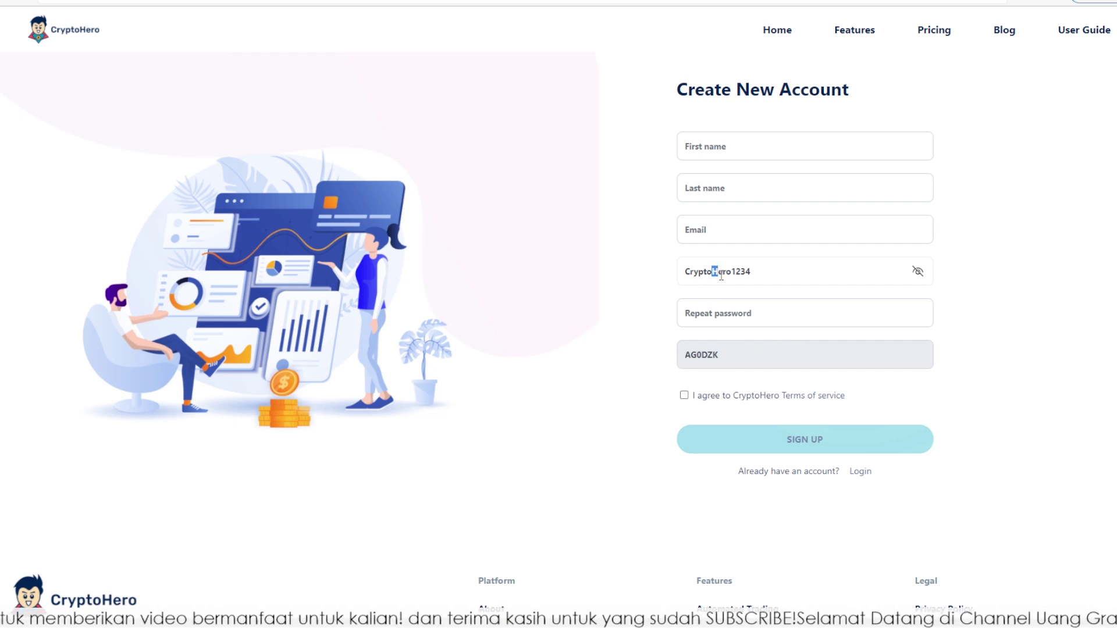
pyautogui.moveTo(730, 274); pyautogui.dragTo(548, 262)
pyautogui.click(776, 277)
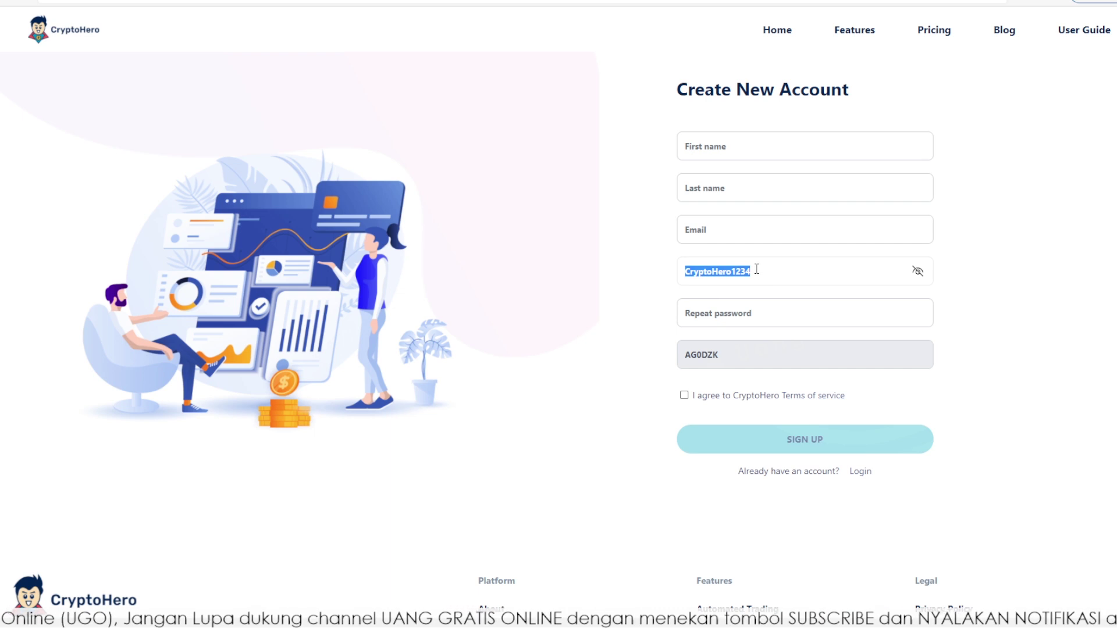
# Paste the same password into Repeat password, check it, and accept the Terms of service
pyautogui.click(724, 315)
pyautogui.hotkey('ctrl', 'v')
pyautogui.click(917, 315)
pyautogui.click(924, 272)
pyautogui.moveTo(719, 356); pyautogui.dragTo(669, 356)
pyautogui.click(764, 358)
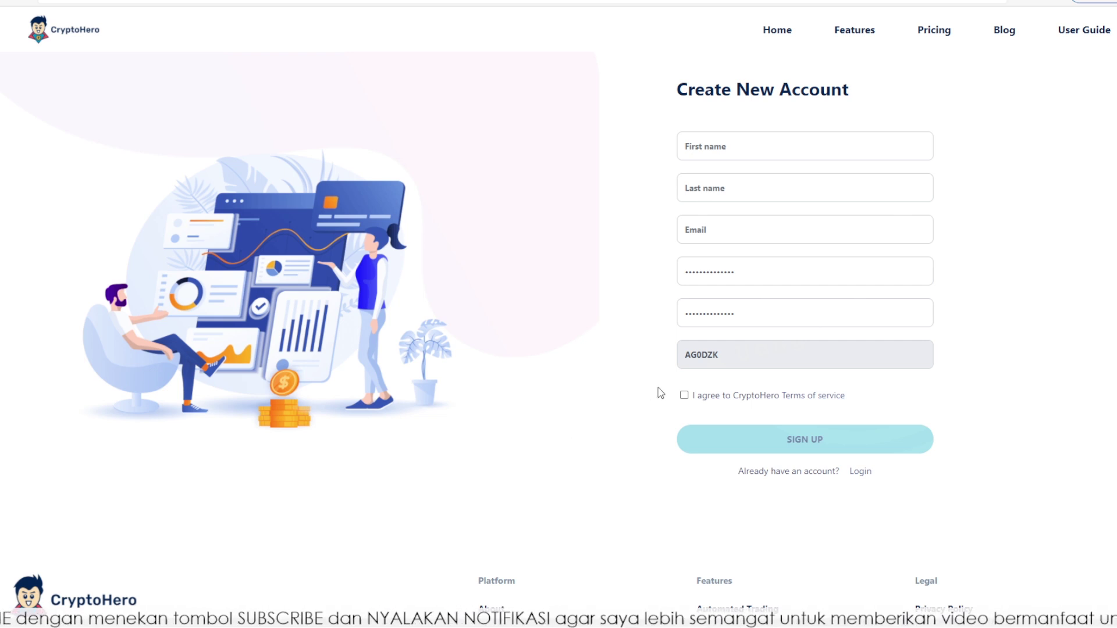
pyautogui.click(684, 397)
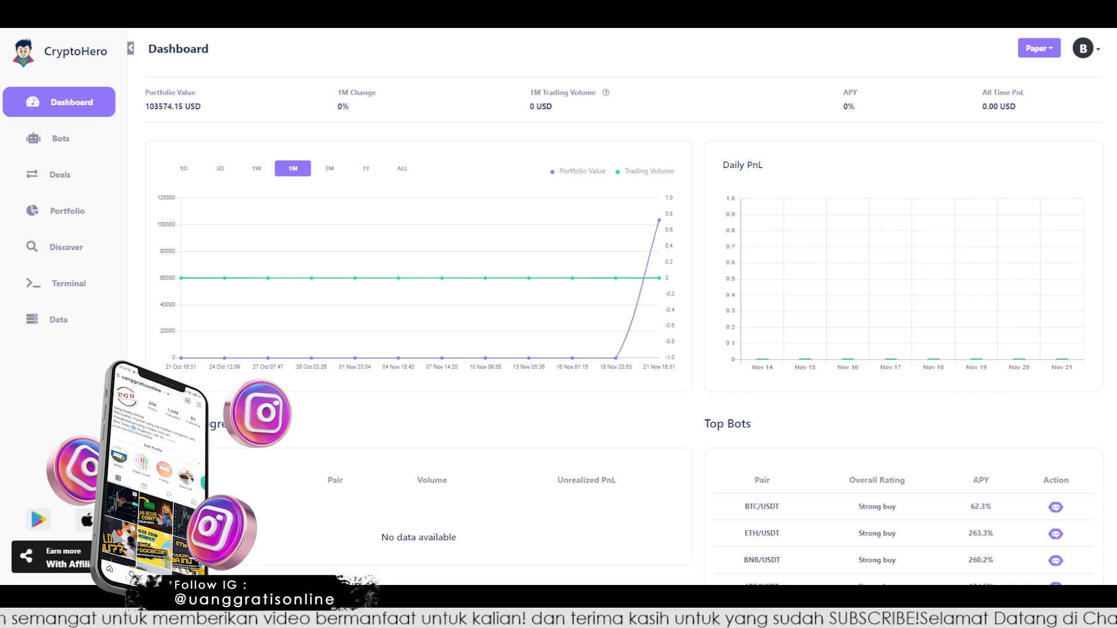
# Change Native Currency from USD to IDR in the General account settings
pyautogui.click(1098, 51)
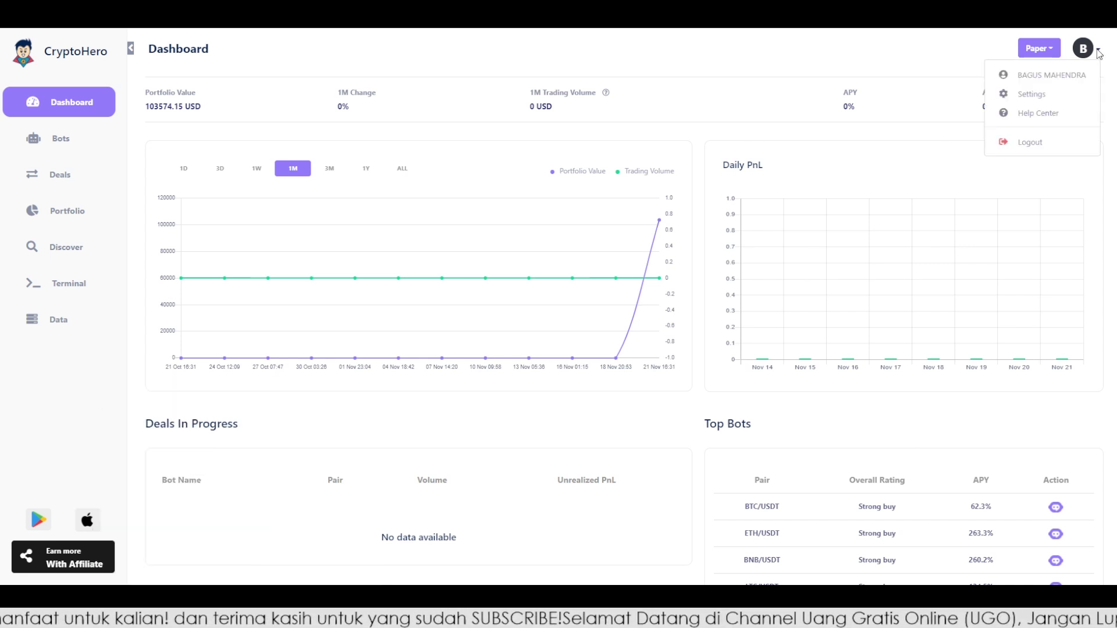
pyautogui.click(1041, 95)
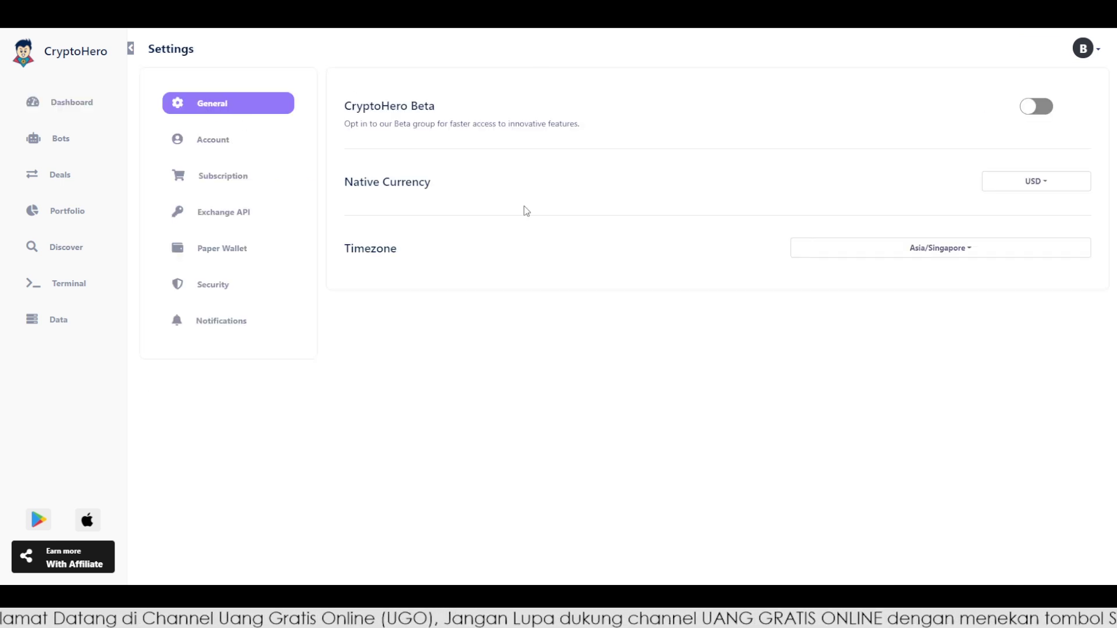
pyautogui.moveTo(342, 192); pyautogui.dragTo(547, 201)
pyautogui.click(1042, 185)
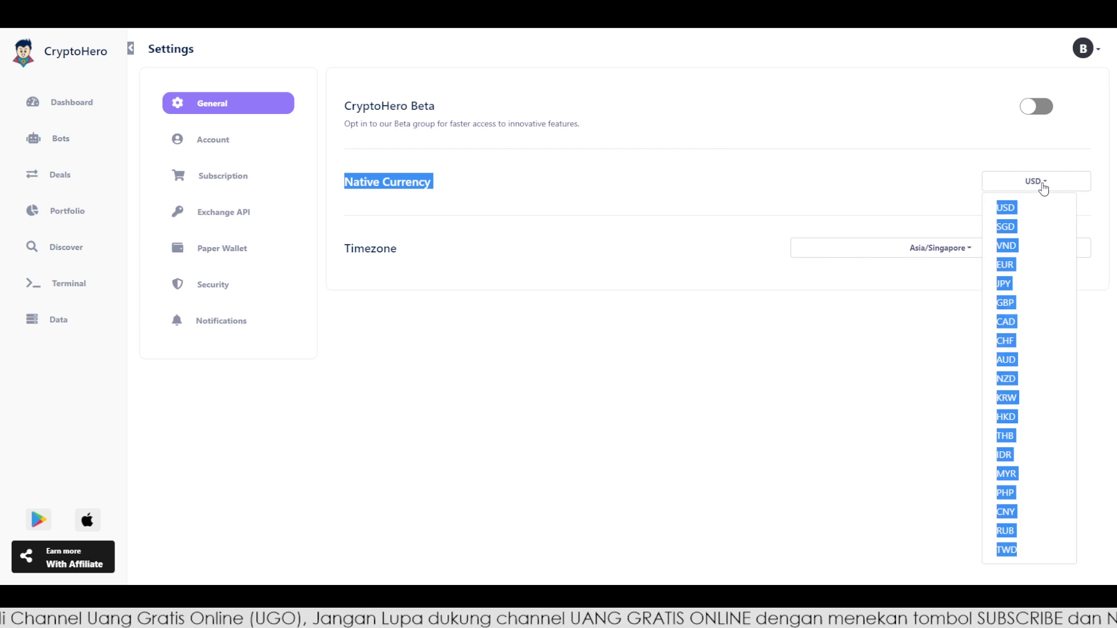
pyautogui.click(1019, 190)
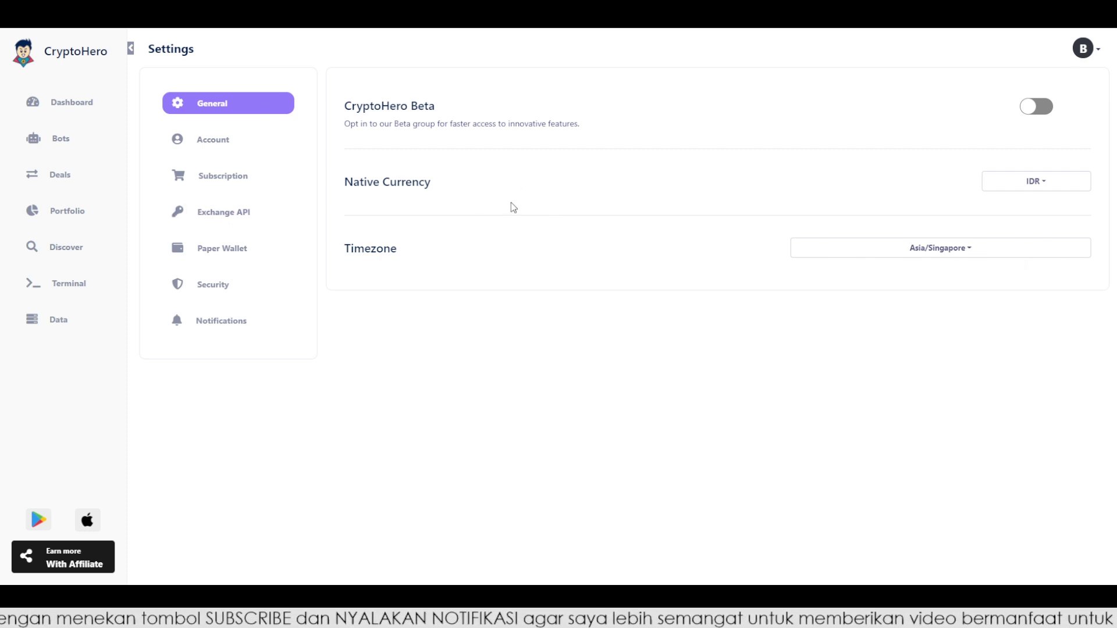
pyautogui.scroll(-1, 174, 99)
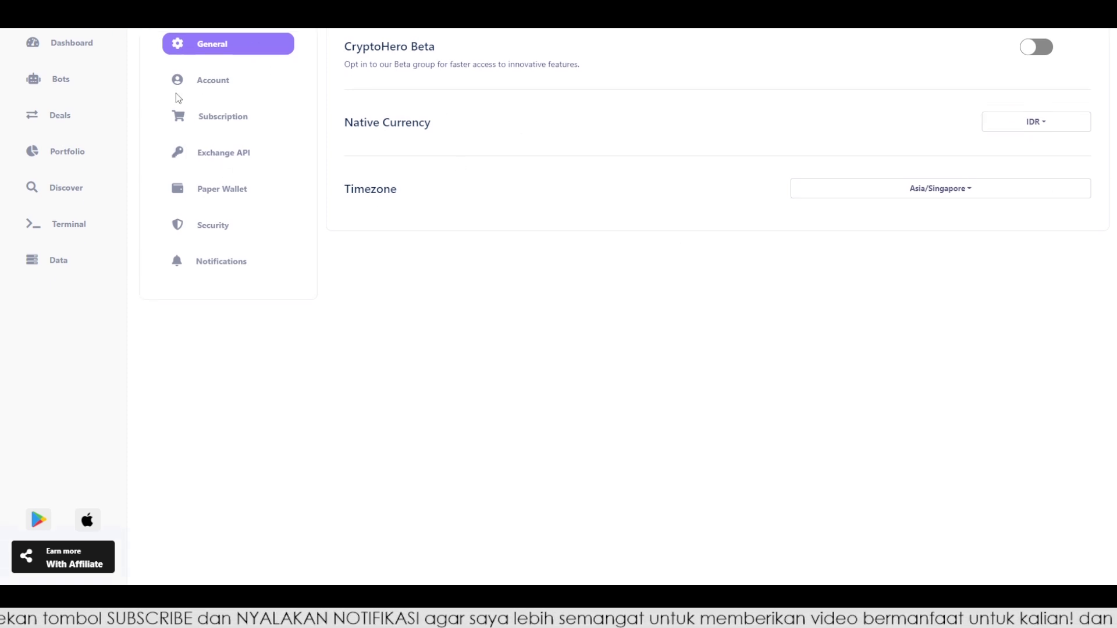
pyautogui.click(224, 125)
pyautogui.scroll(1, 460, 233)
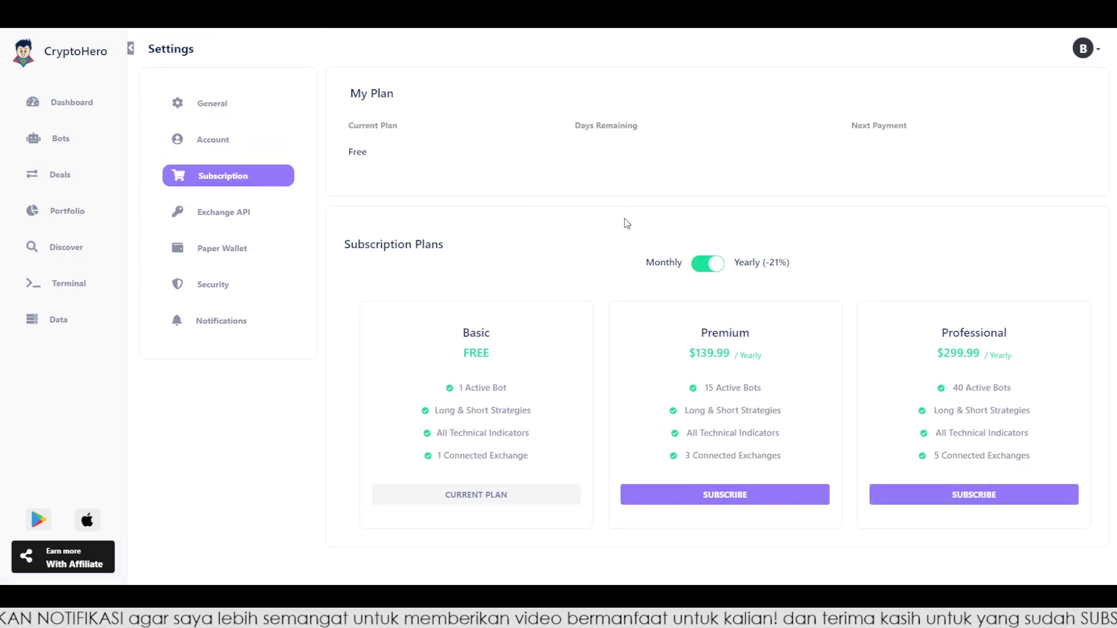
pyautogui.scroll(-1, 624, 220)
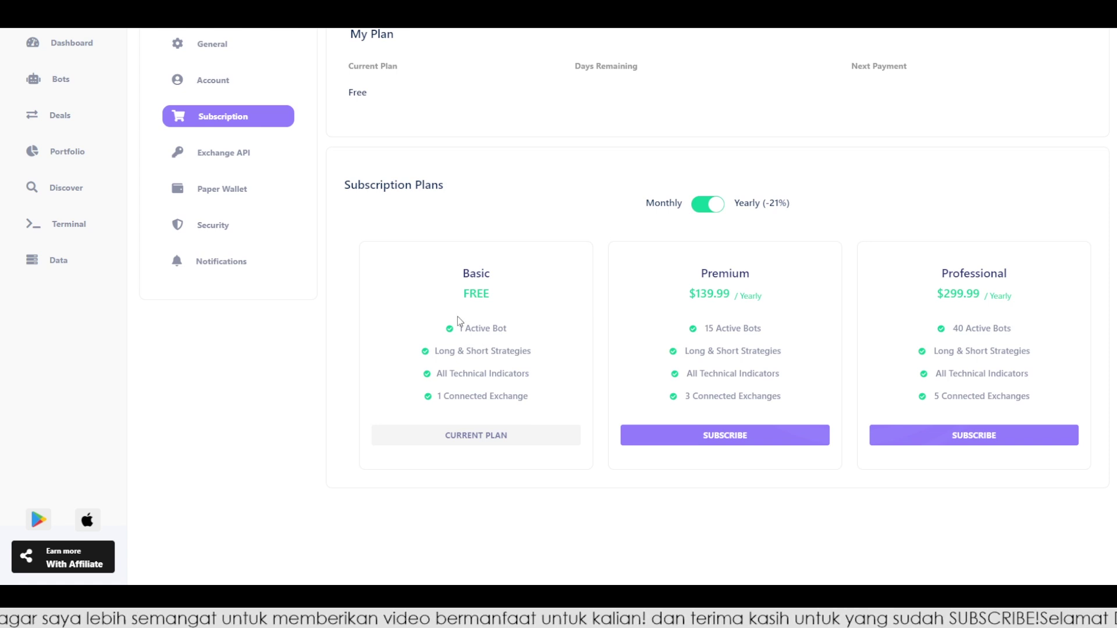
pyautogui.scroll(1, 495, 280)
pyautogui.scroll(-1, 524, 282)
pyautogui.scroll(1, 512, 302)
pyautogui.scroll(-1, 483, 273)
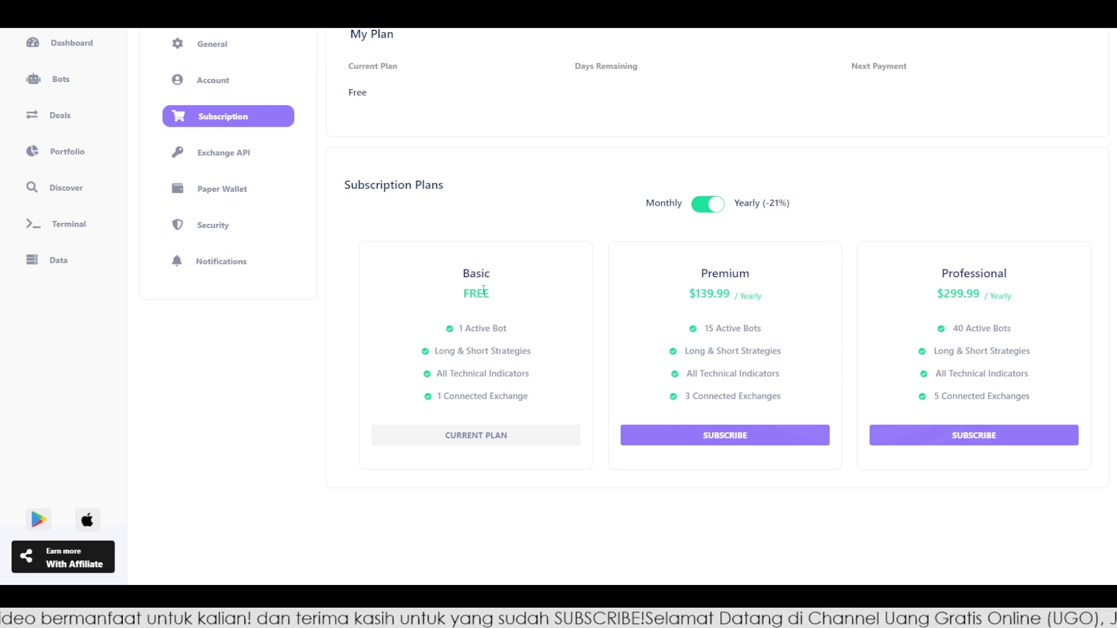
pyautogui.scroll(1, 489, 294)
pyautogui.scroll(-2, 498, 299)
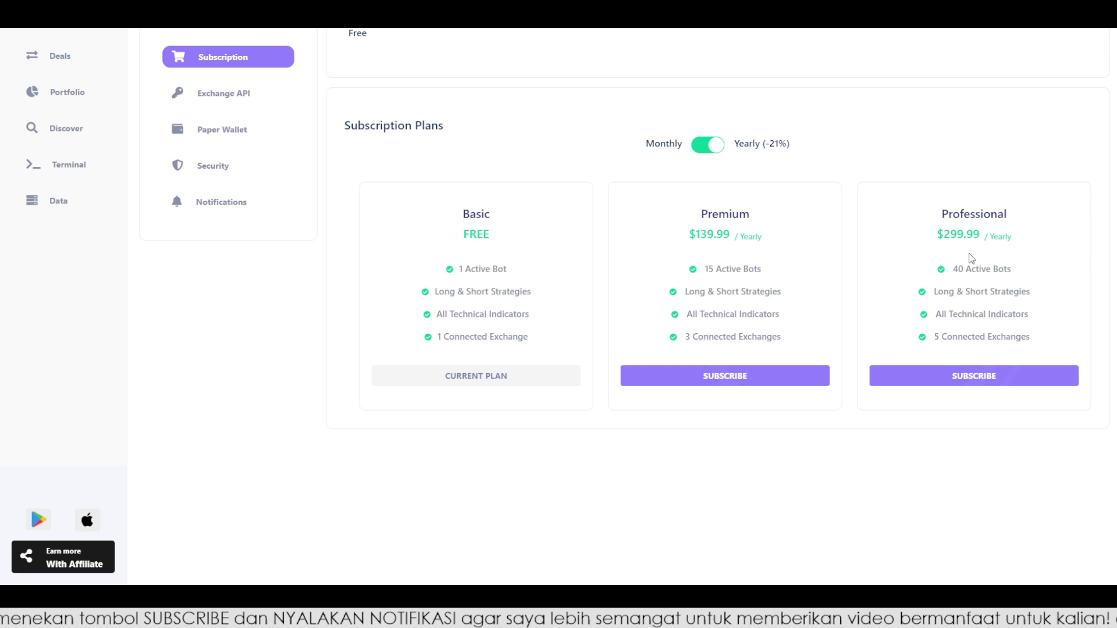
pyautogui.scroll(2, 815, 222)
pyautogui.scroll(-2, 835, 254)
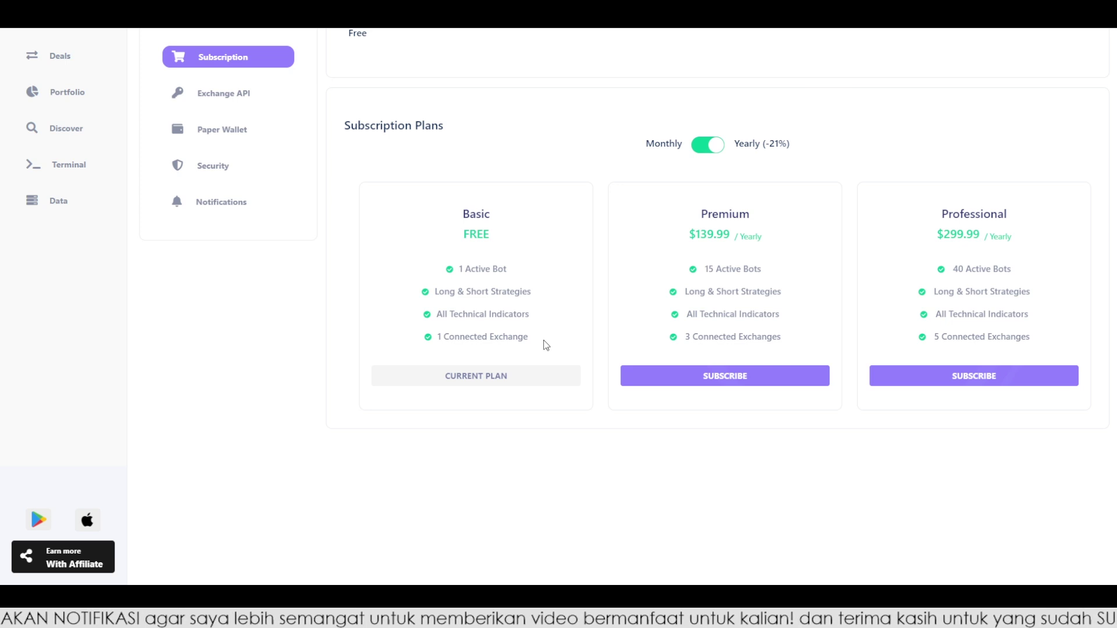
pyautogui.scroll(1, 546, 345)
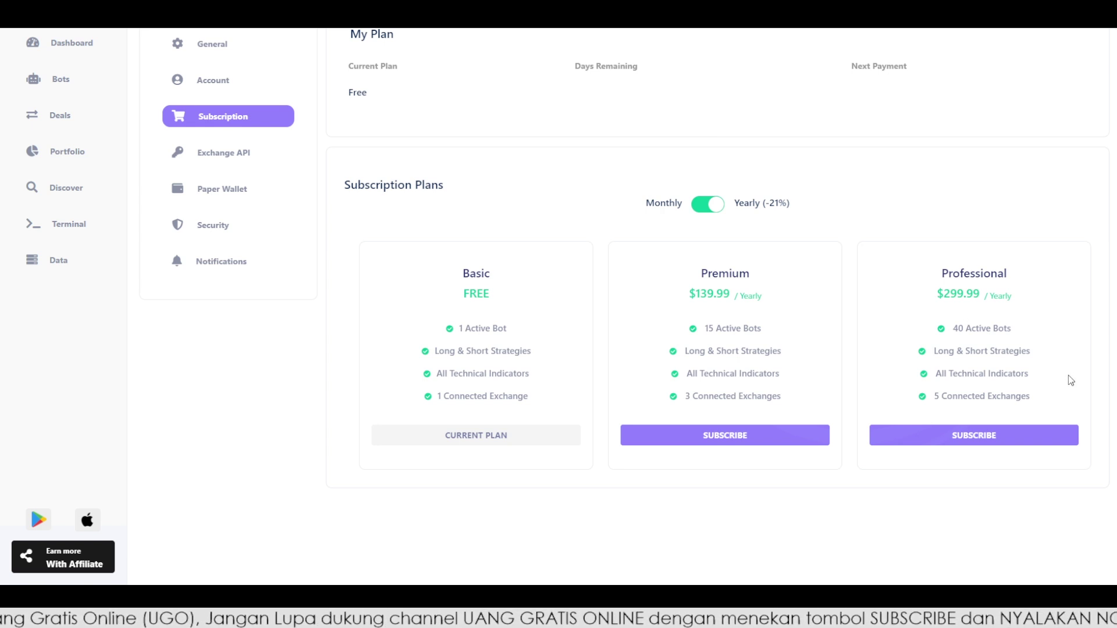
pyautogui.scroll(-1, 584, 461)
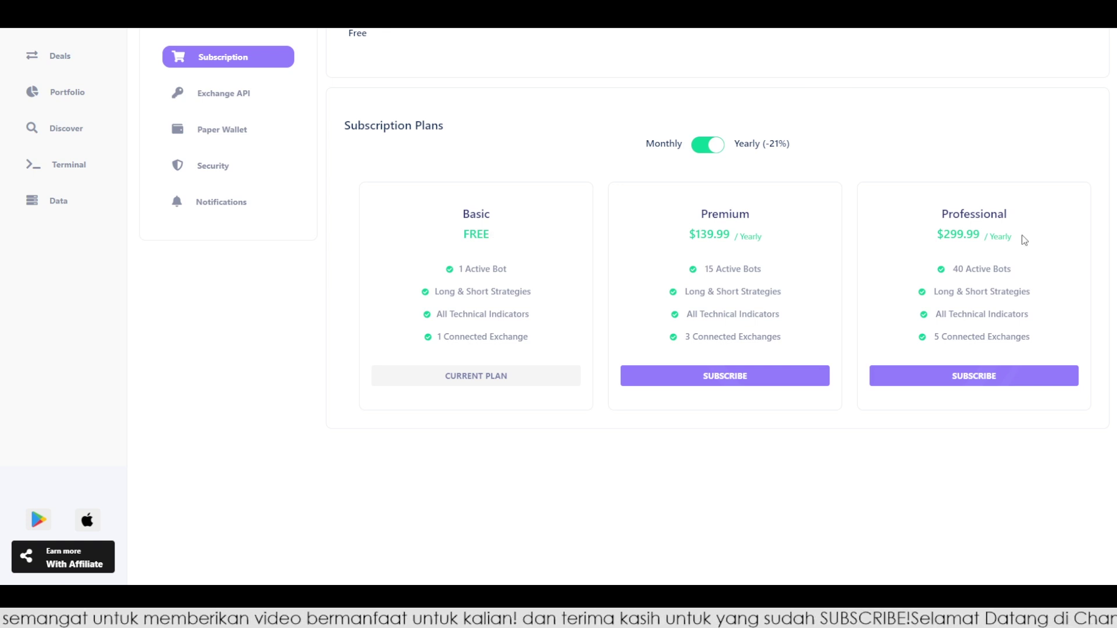
pyautogui.scroll(1, 927, 158)
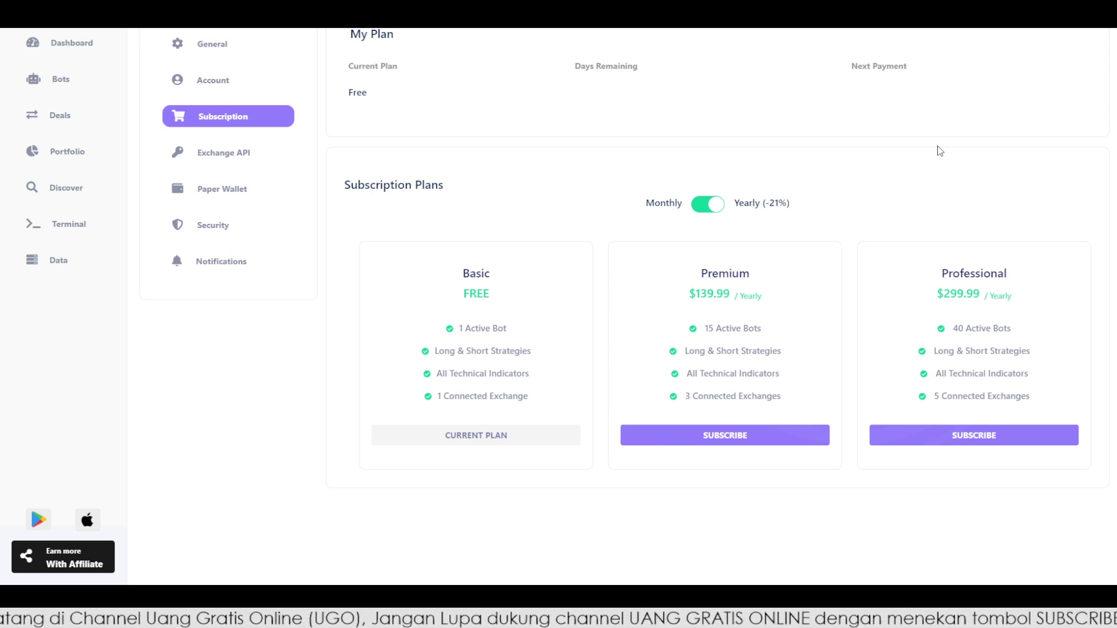
# In Exchange API settings, select Tokocrypto as the exchange to add
pyautogui.click(233, 157)
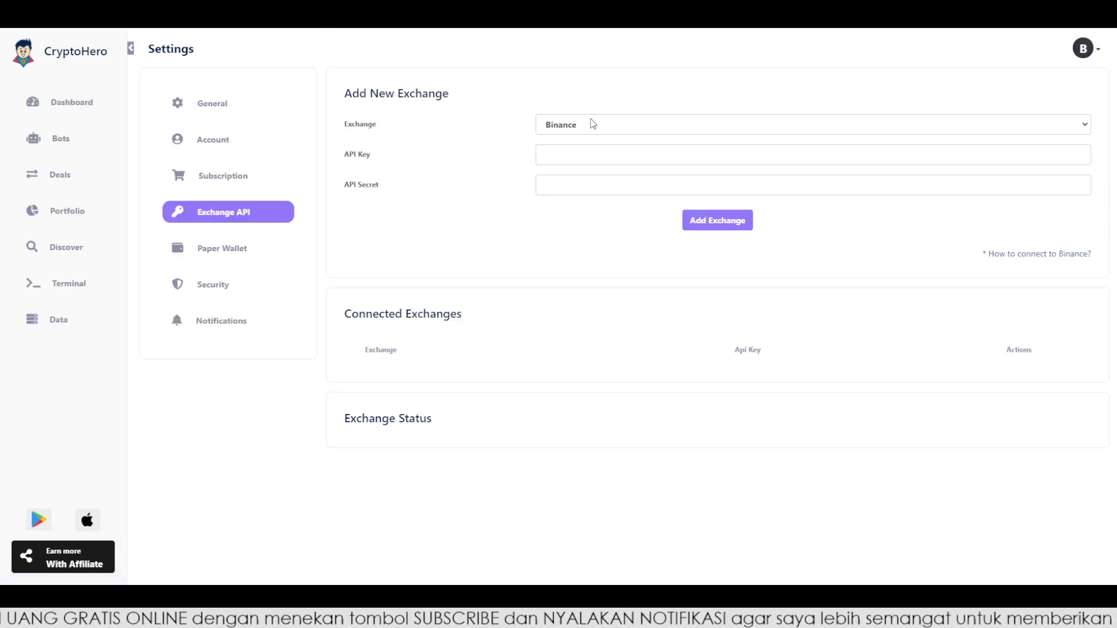
pyautogui.click(594, 249)
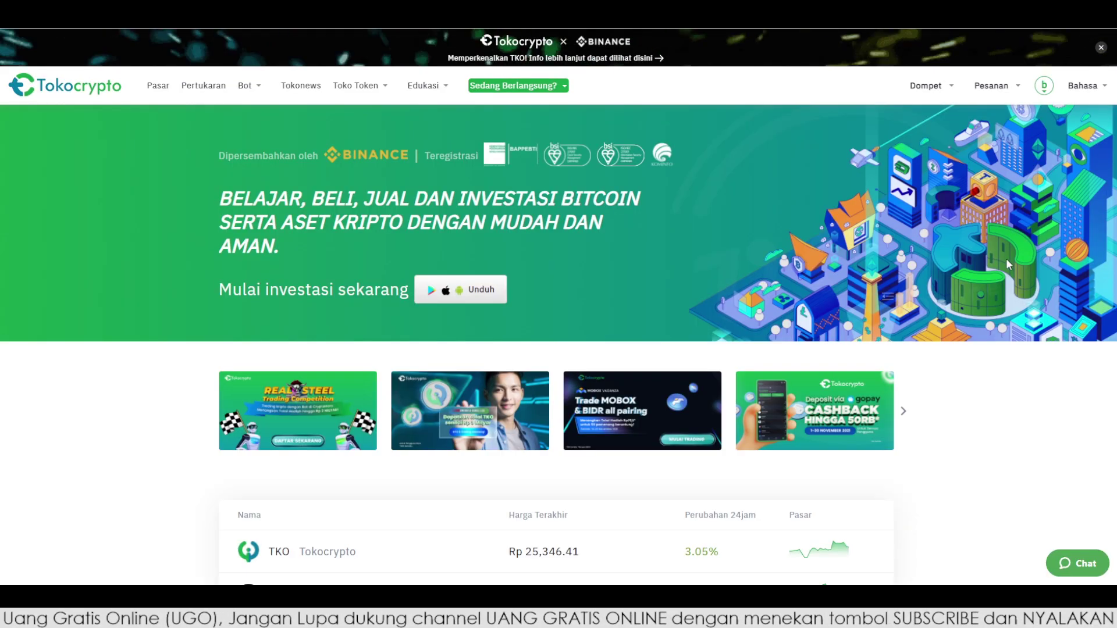
pyautogui.moveTo(1043, 93)
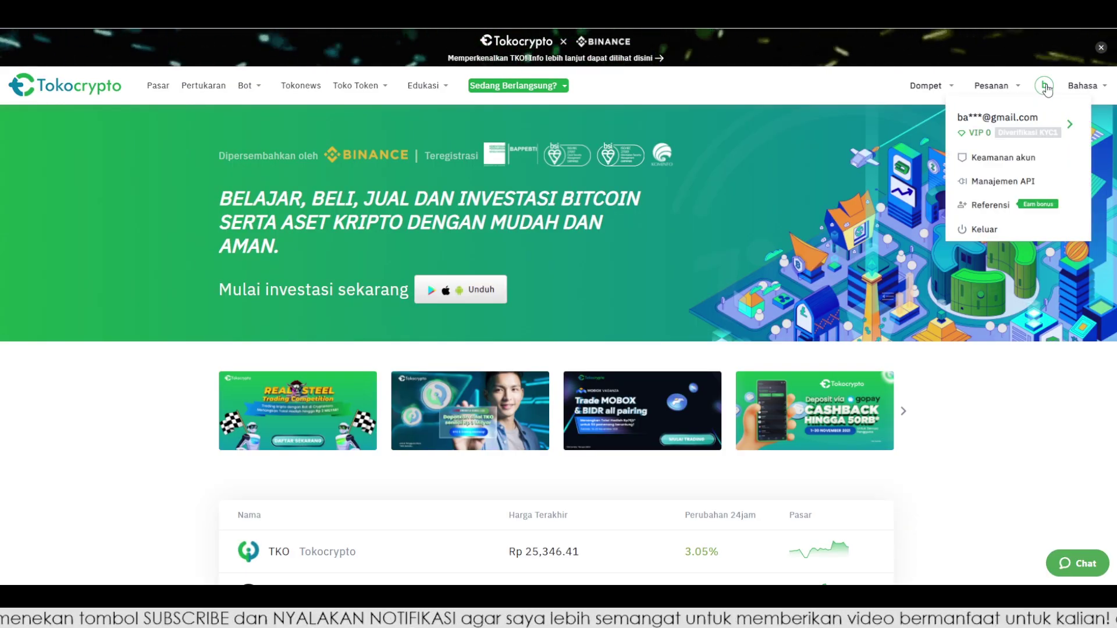
# Create a Tokocrypto API key labelled Tokocrypto_Bot and begin entering the e-mail verification code
pyautogui.click(1009, 184)
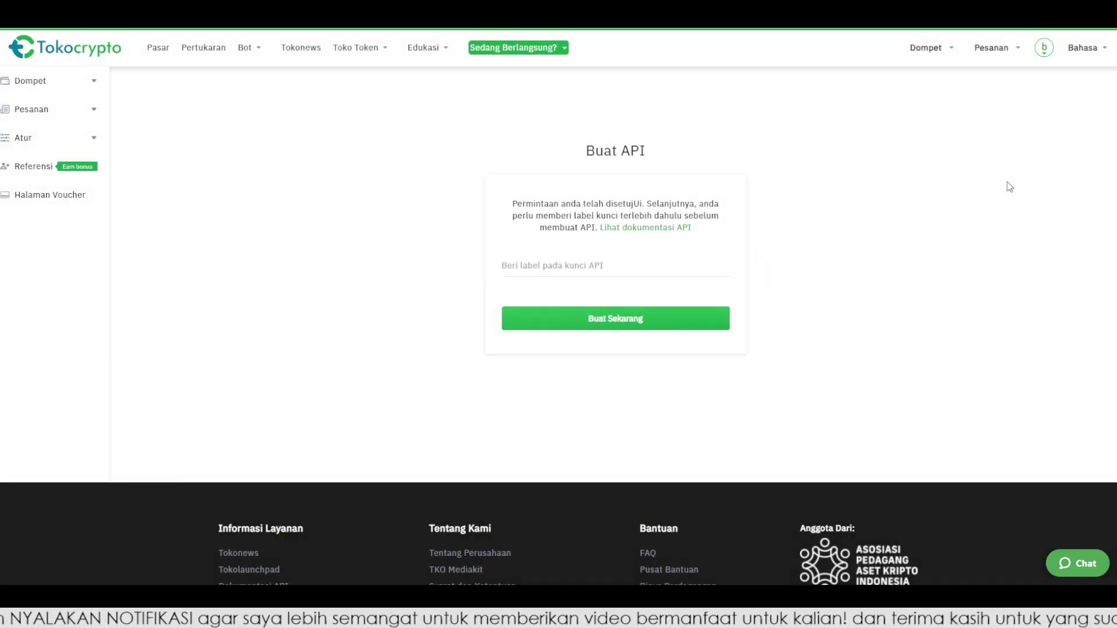
pyautogui.click(551, 268)
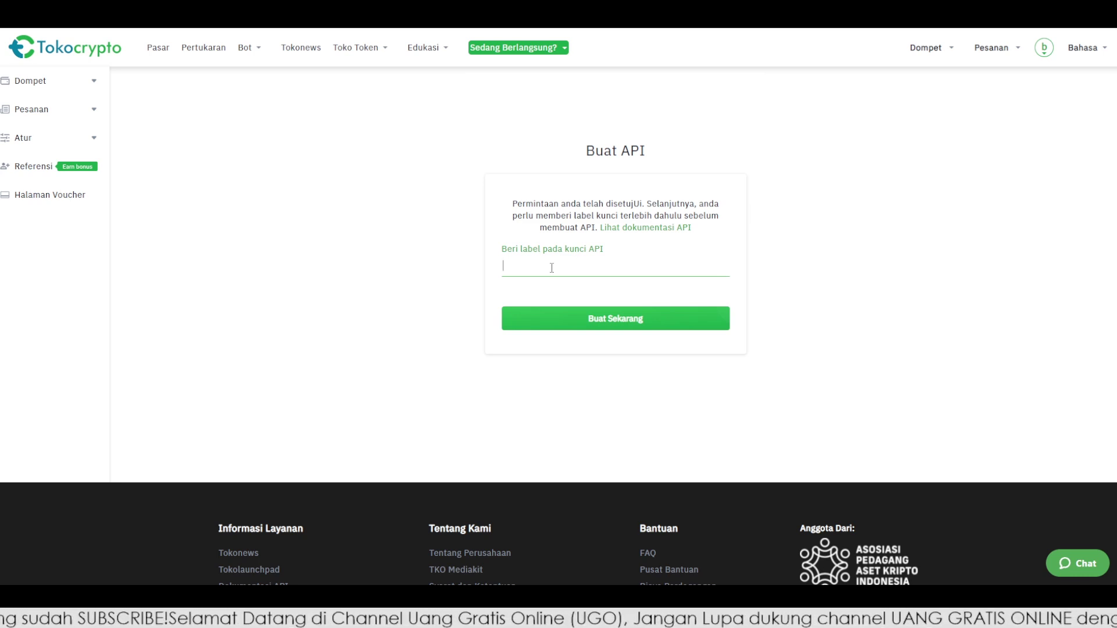
pyautogui.write('Tokocry')
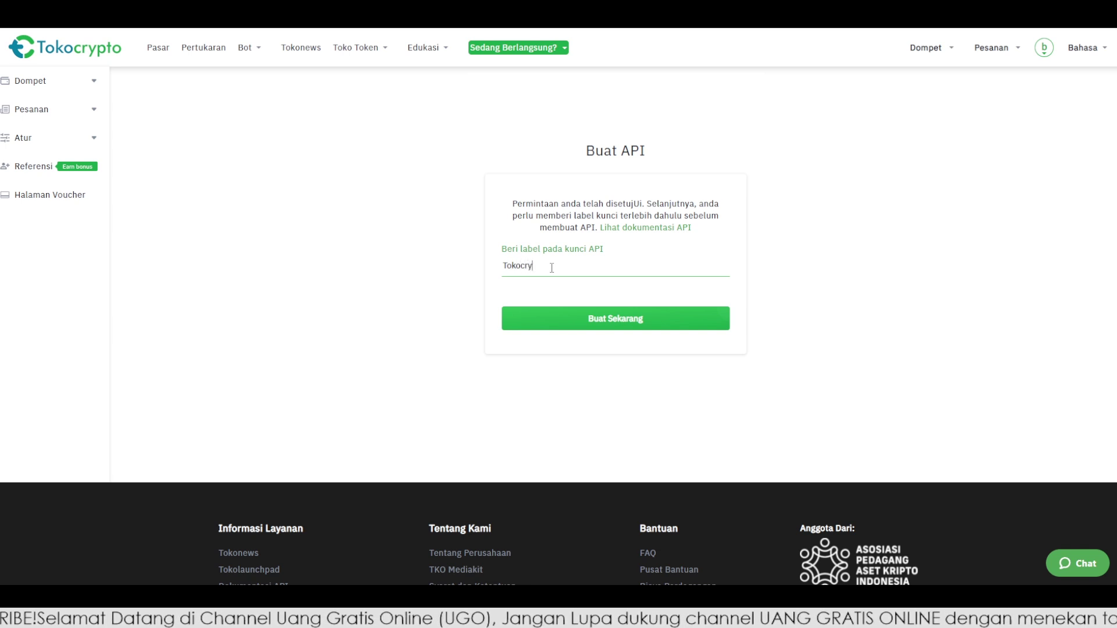
pyautogui.write('pto_Bot')
pyautogui.hotkey('ctrl', 'a')
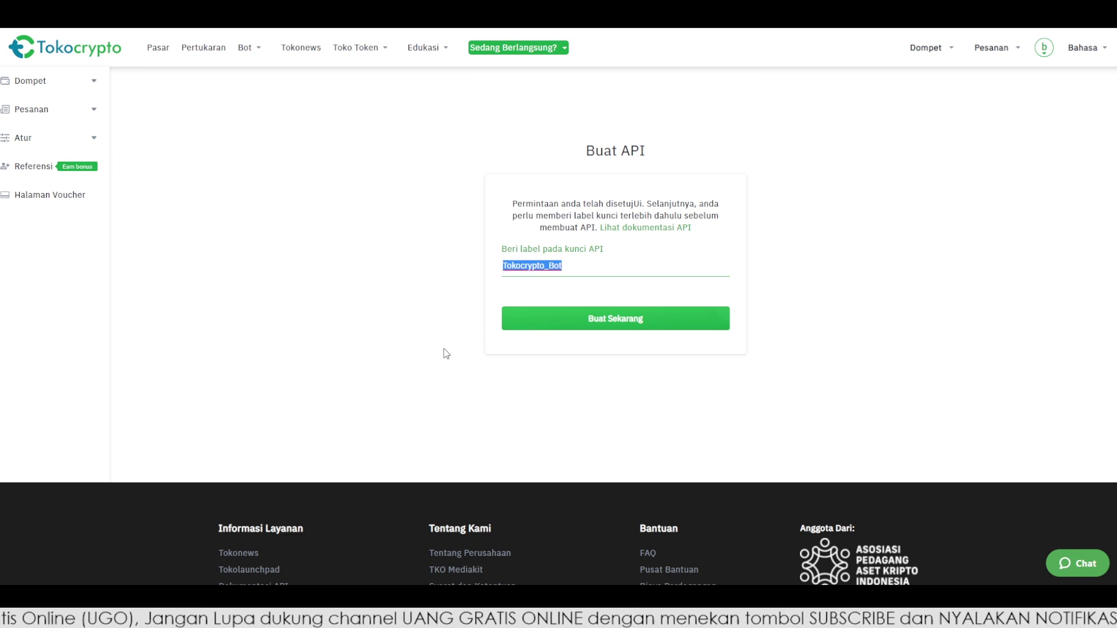
pyautogui.click(616, 320)
pyautogui.click(504, 249)
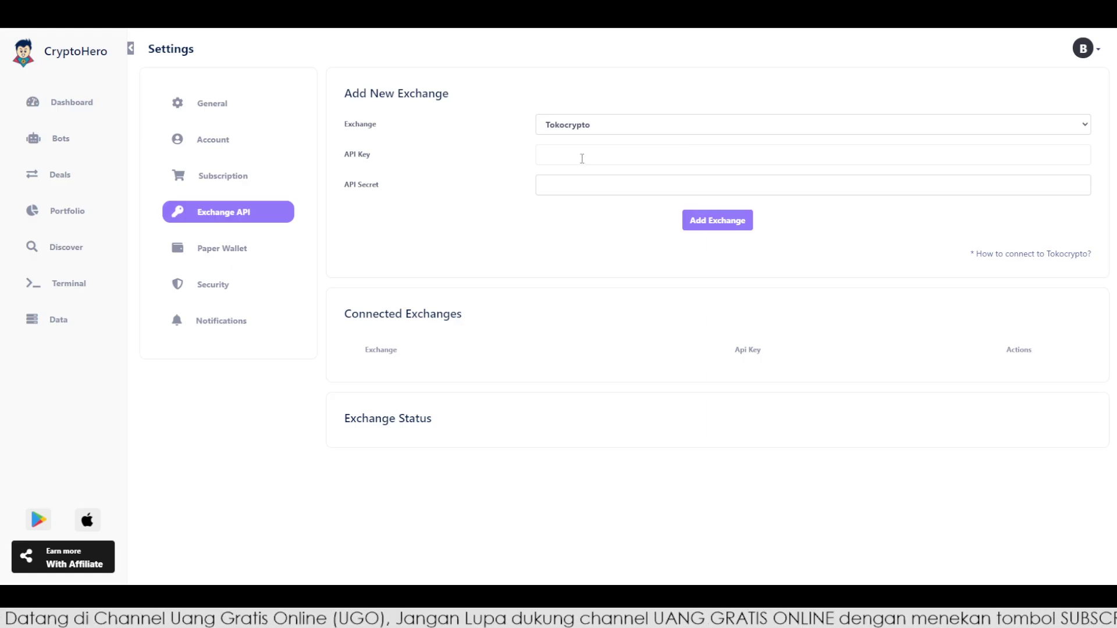
# Paste the Tokocrypto API key and private key into CryptoHero and add the exchange
pyautogui.click(582, 158)
pyautogui.hotkey('ctrl', 'v')
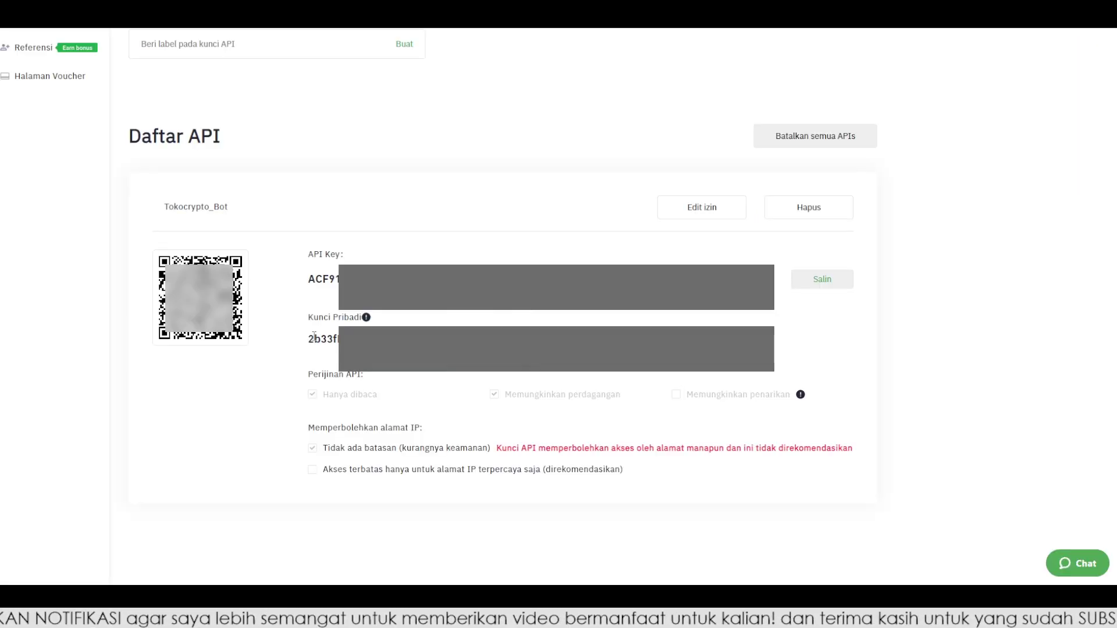
pyautogui.moveTo(308, 339); pyautogui.dragTo(582, 340)
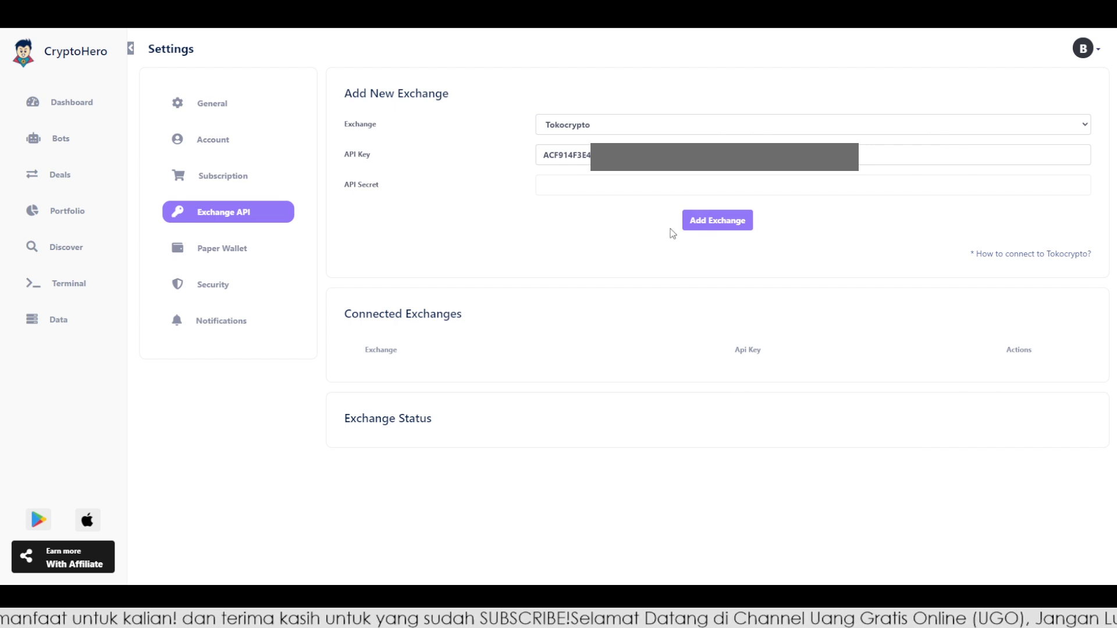
pyautogui.hotkey('ctrl', 'v')
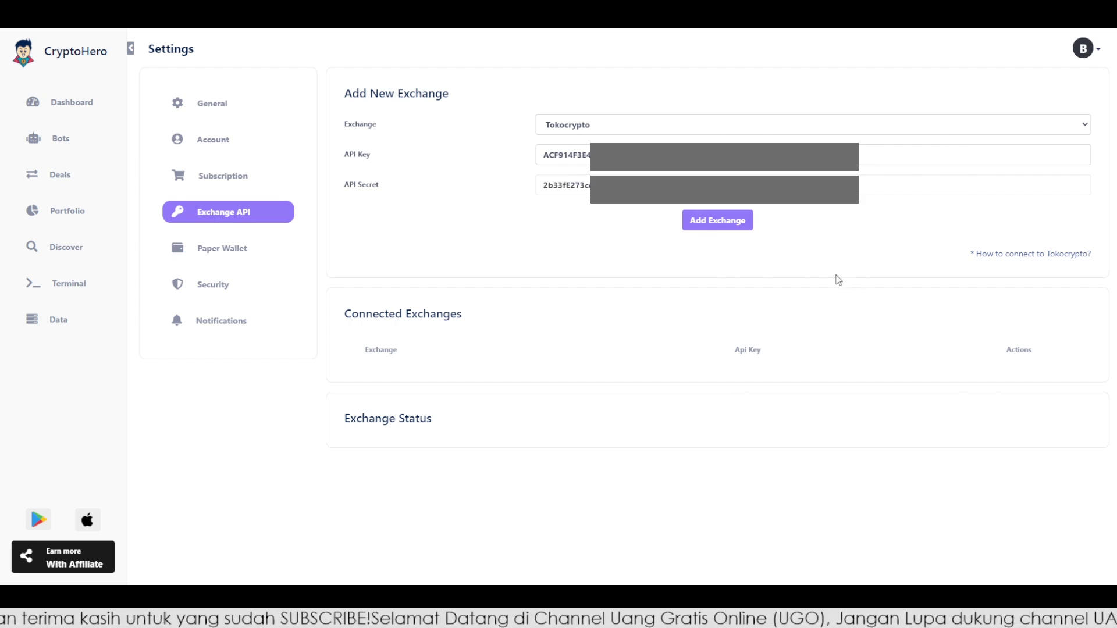
pyautogui.click(730, 231)
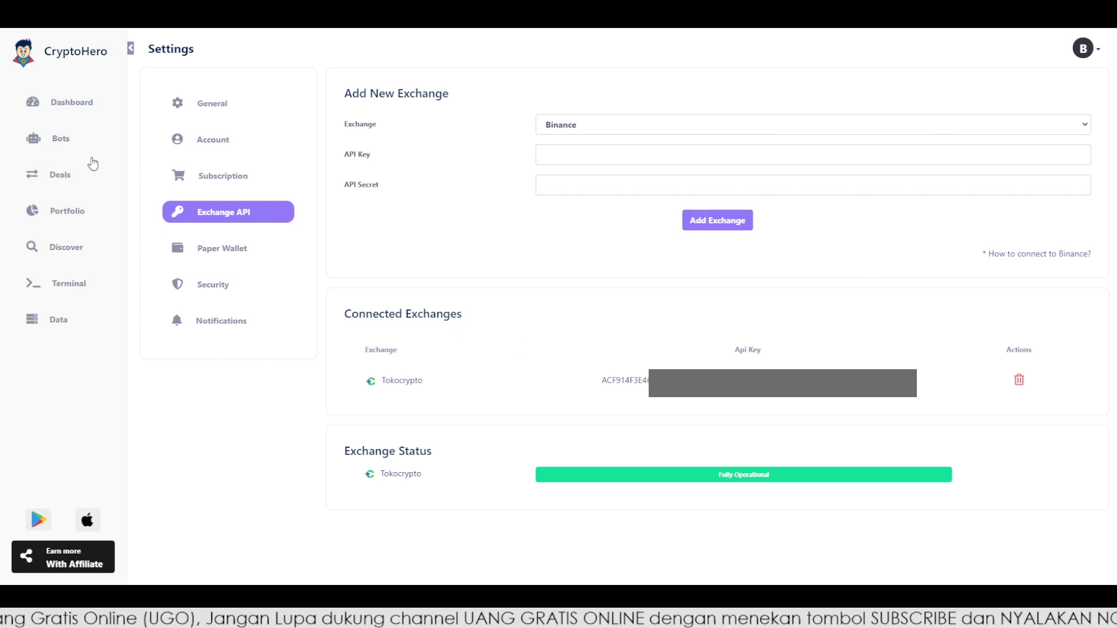
# Return to the Dashboard and open the Paper/Tokocrypto account selector
pyautogui.click(81, 106)
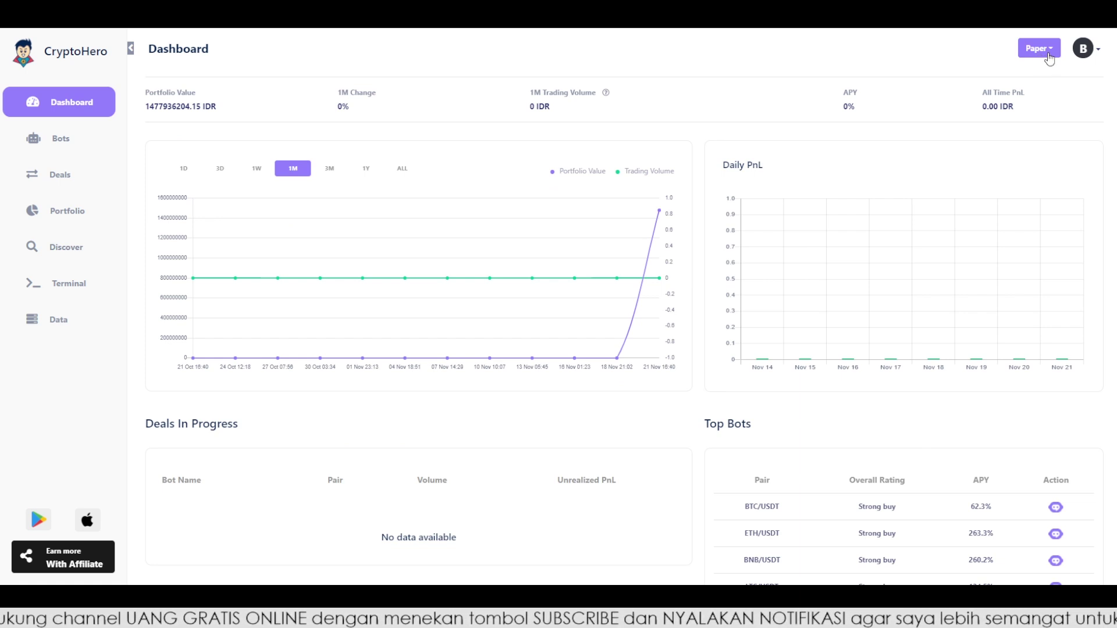
pyautogui.click(1051, 53)
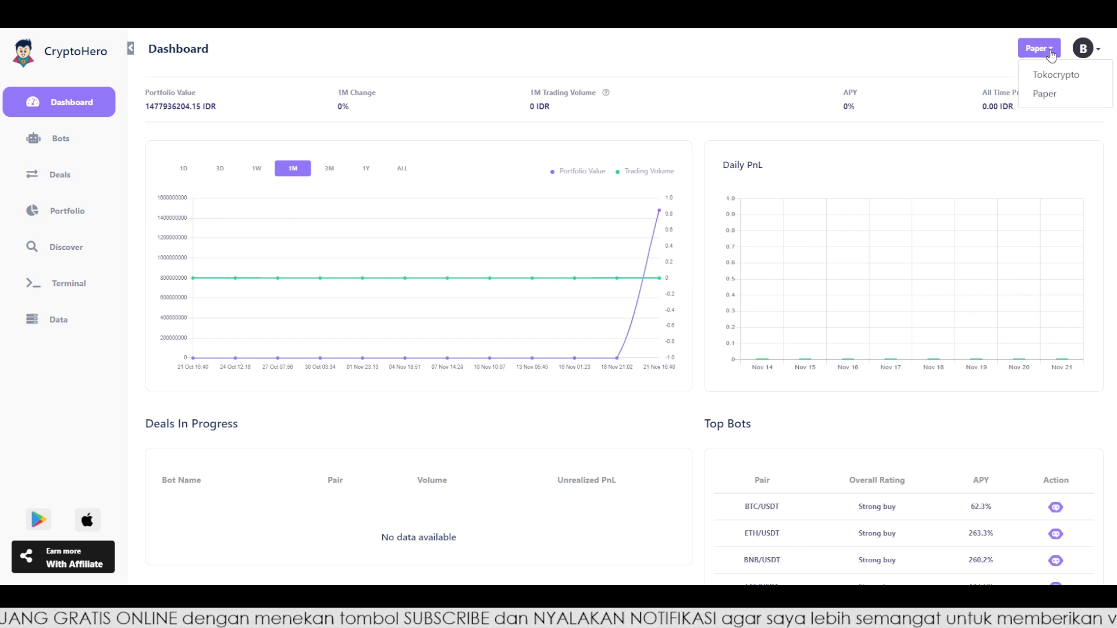